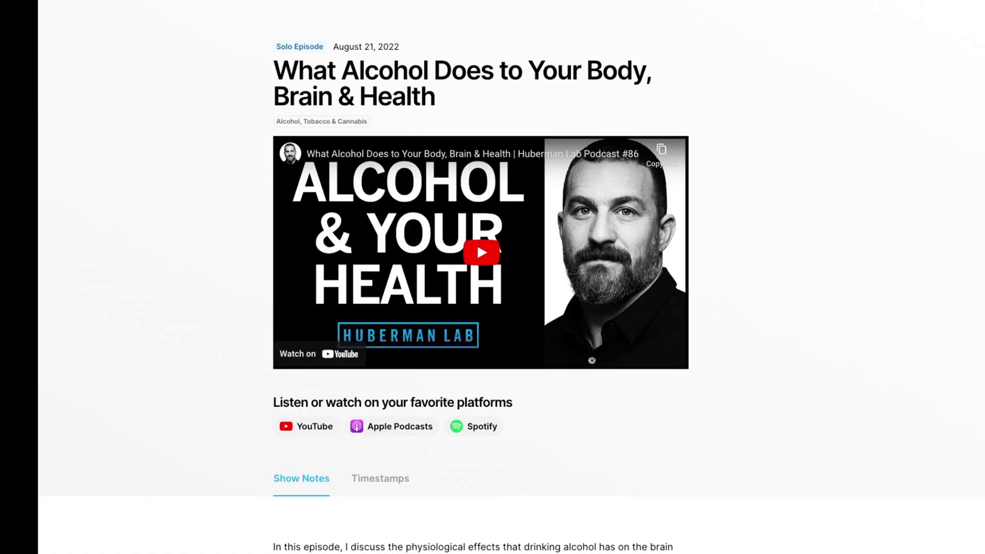
Scroll down the alcohol episode page to its show notes.
scroll(476, 243, "down", 7)
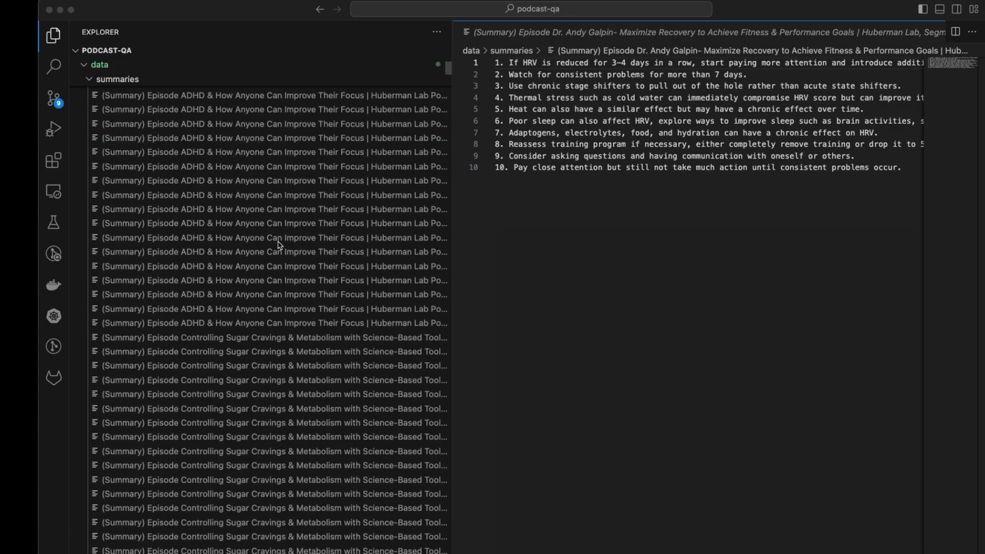
Open the science-of-eating episode summary from the data/summaries folder.
scroll(279, 246, "down", 15)
scroll(240, 332, "down", 5)
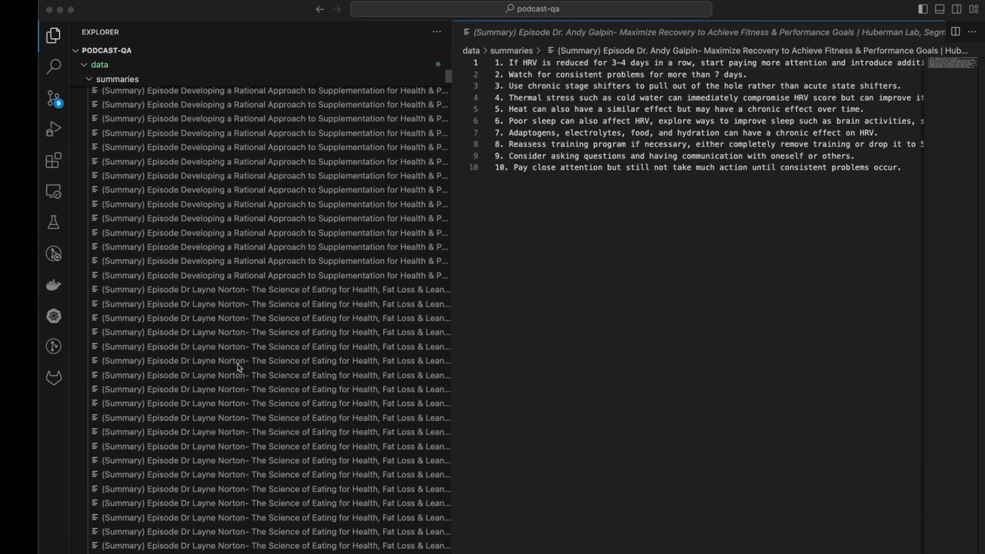
left_click(230, 423)
Open the 'Navigating Conflict, Finding Purpose' episode summary.
scroll(251, 422, "down", 3)
scroll(253, 410, "down", 10)
left_click(253, 367)
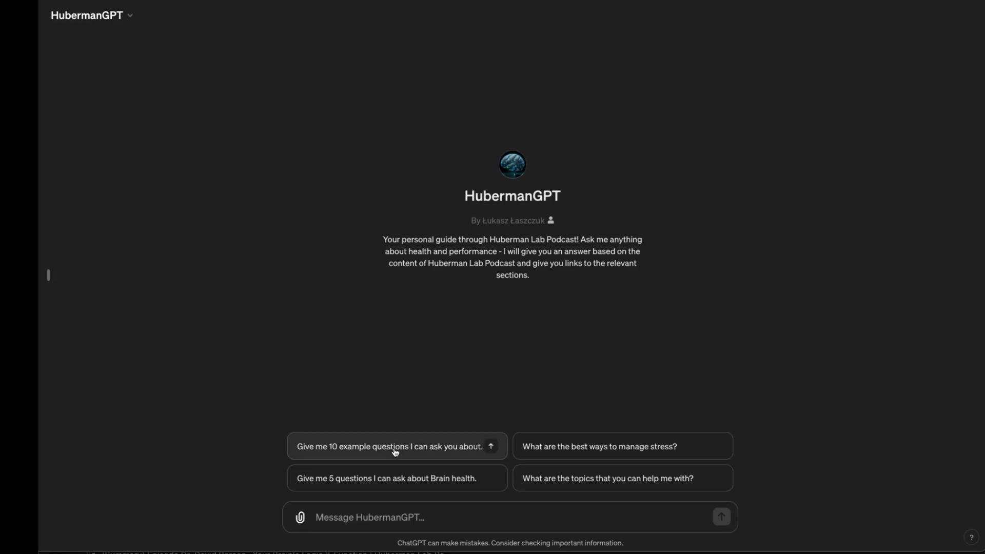
left_click(391, 452)
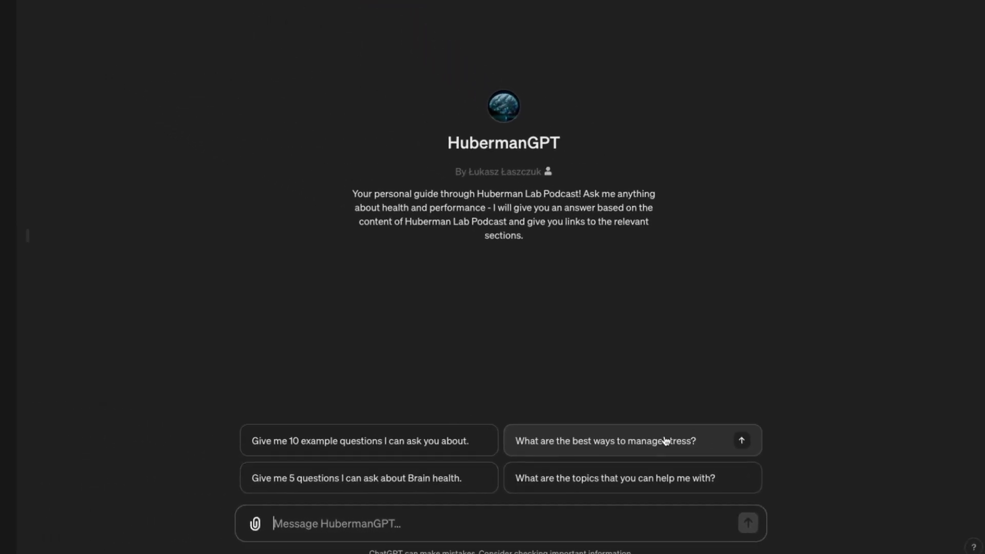
Ask HubermanGPT 'What are the best ways to manage stress?' and allow its external service call.
left_click(709, 451)
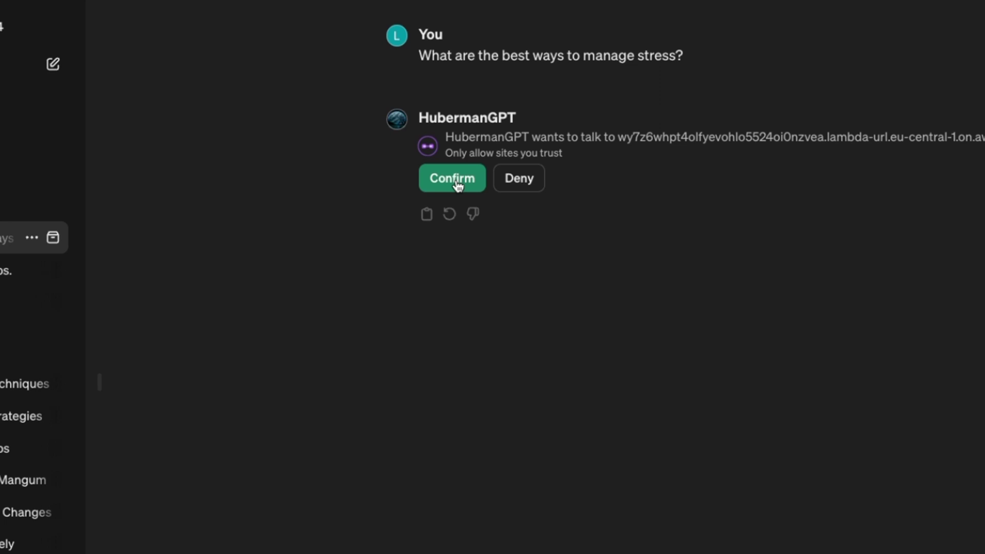
left_click(453, 179)
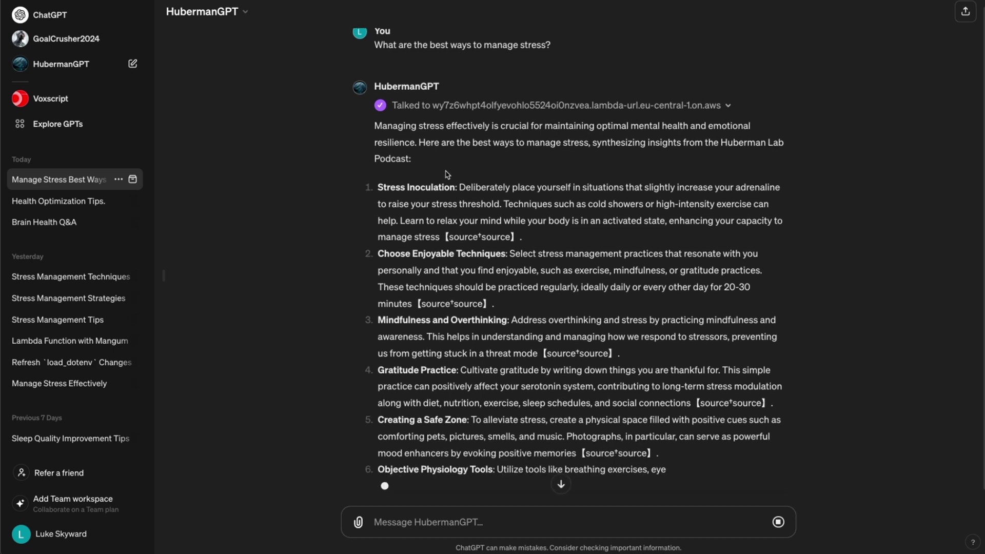
scroll(453, 184, "down", 1)
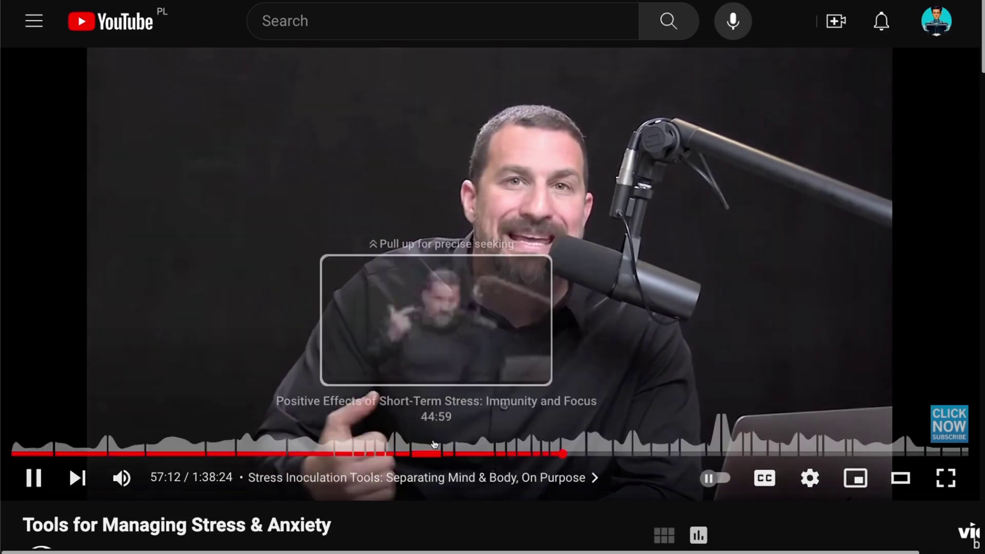
Pause the stress episode video at its Stress Inoculation Tools chapter.
left_click(433, 336)
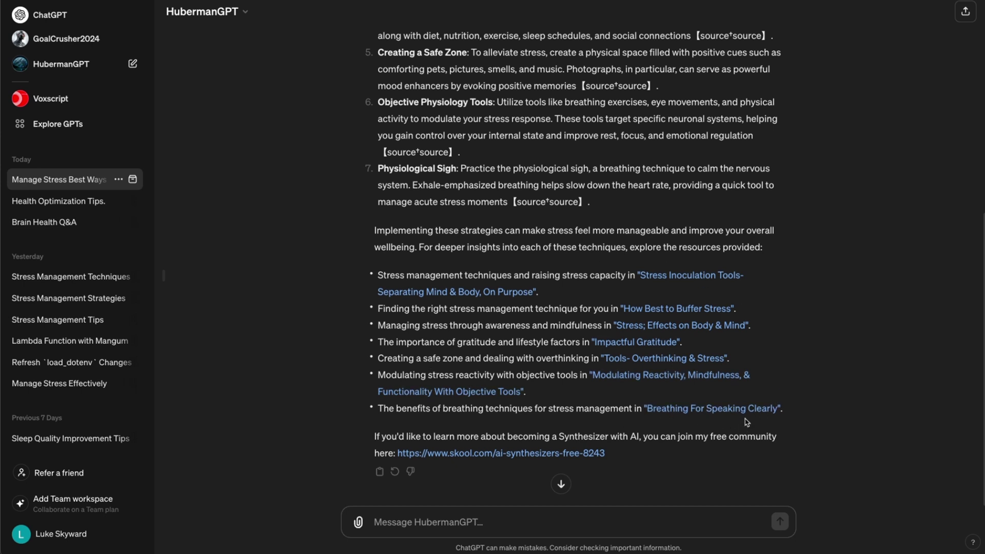
Scroll back up through HubermanGPT's stress-management answer.
scroll(746, 422, "up", 1)
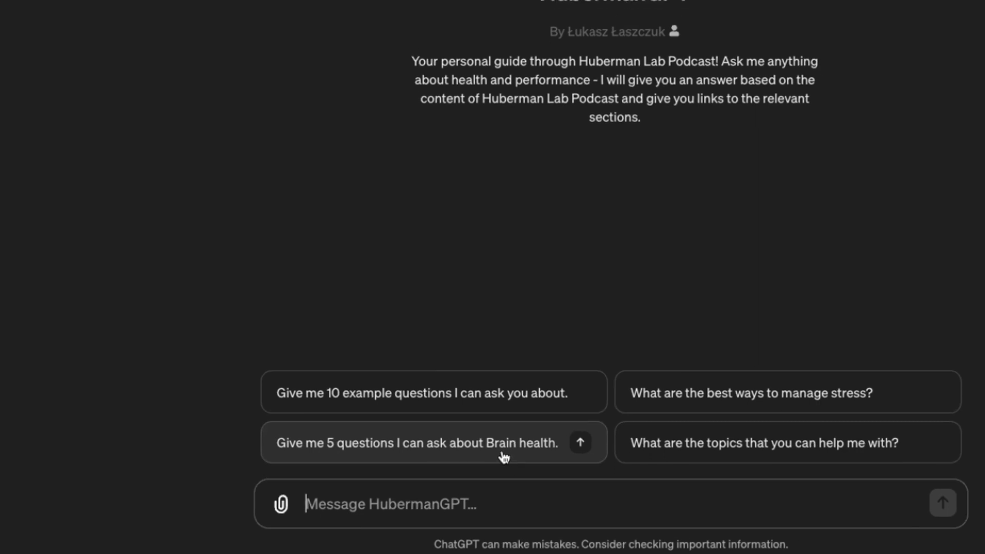
Request five brain-health questions and select the first, on improving cognitive function and memory.
left_click(500, 456)
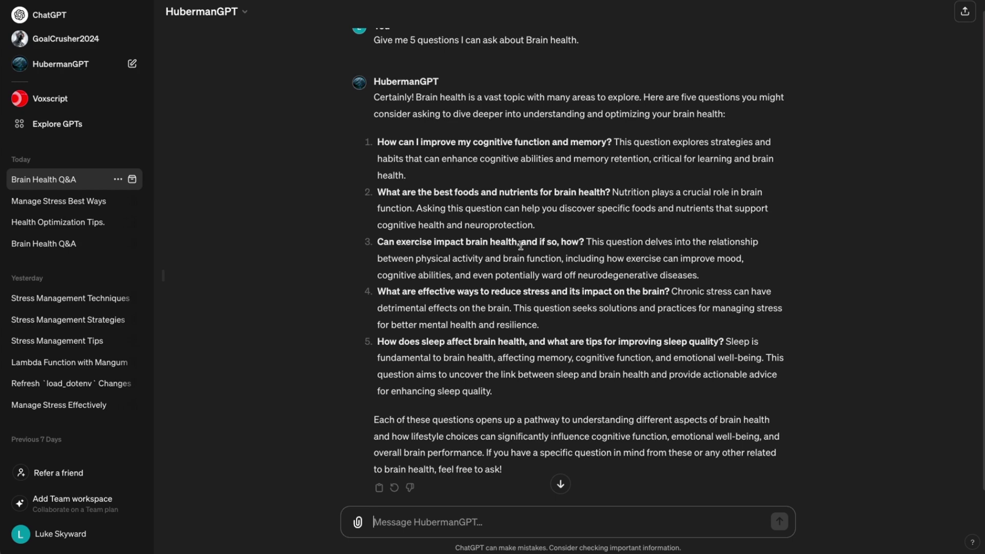
scroll(500, 259, "down", 1)
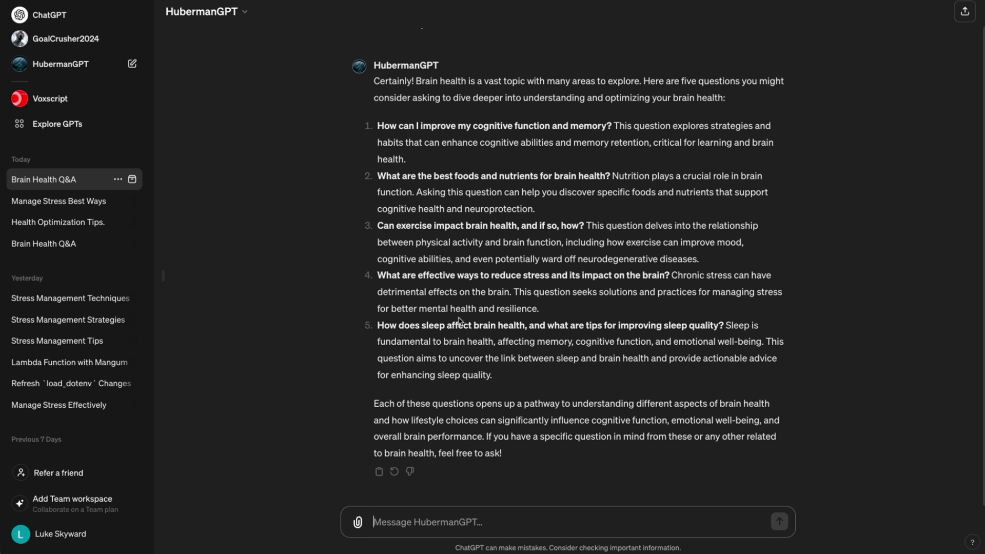
scroll(451, 255, "up", 1)
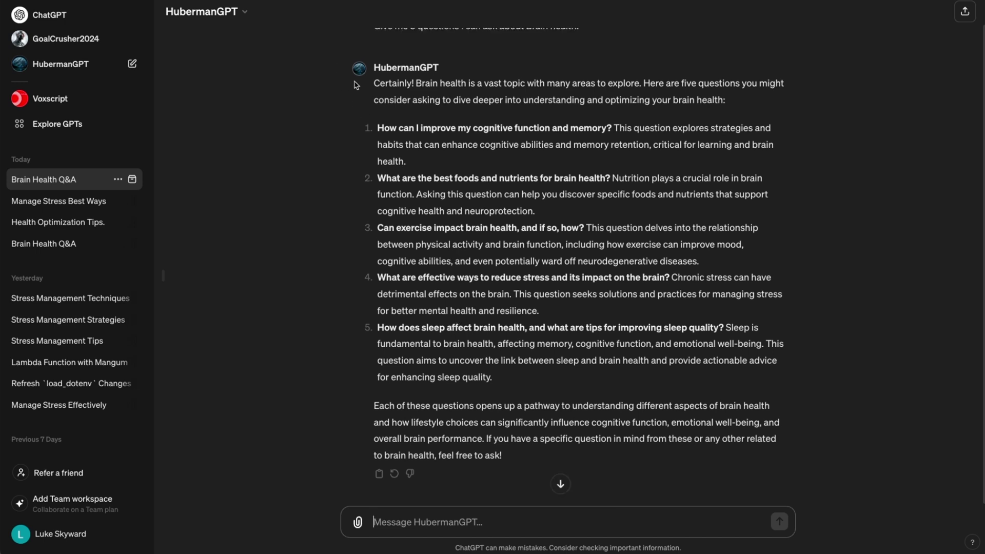
left_click_drag(381, 131, 611, 136)
Ask 'How can I improve my cognitive function and memory?' as a follow-up and allow the service call.
key("ctrl+c")
left_click(519, 526)
key("ctrl+v")
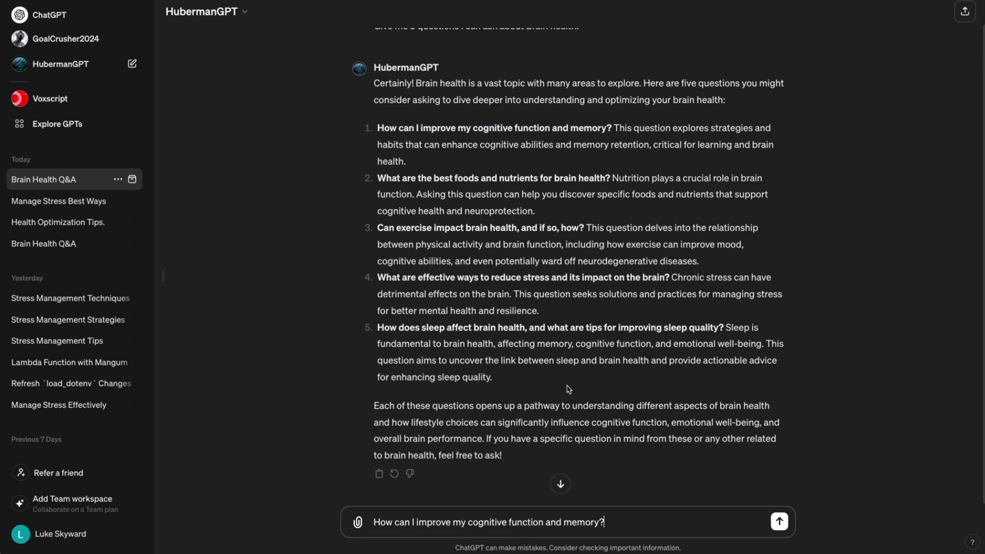
key("Return")
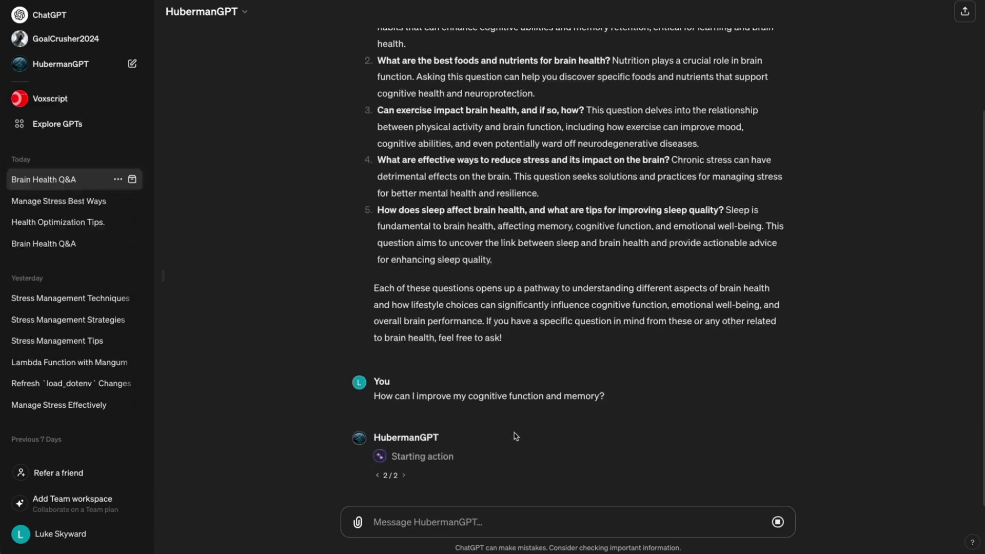
left_click(401, 408)
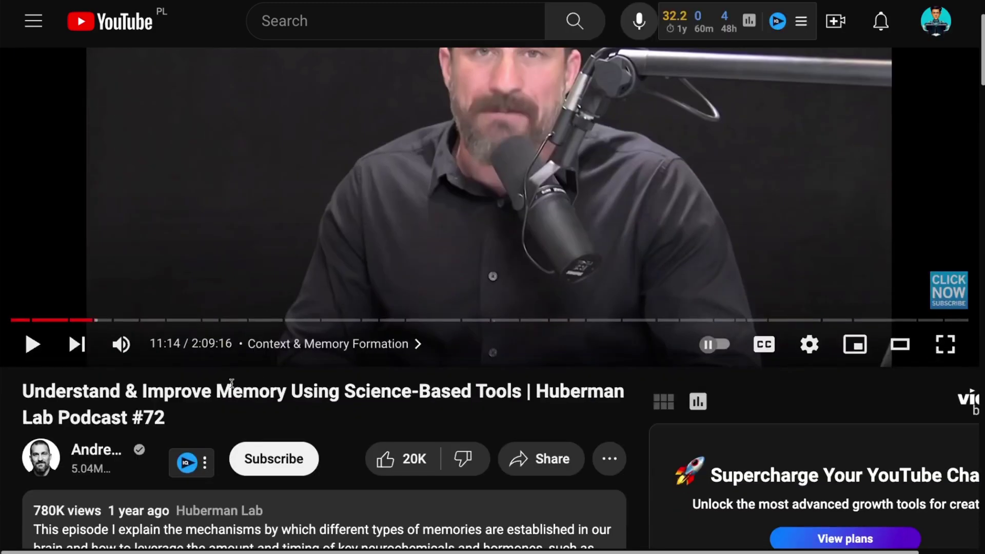
scroll(173, 419, "up", 1)
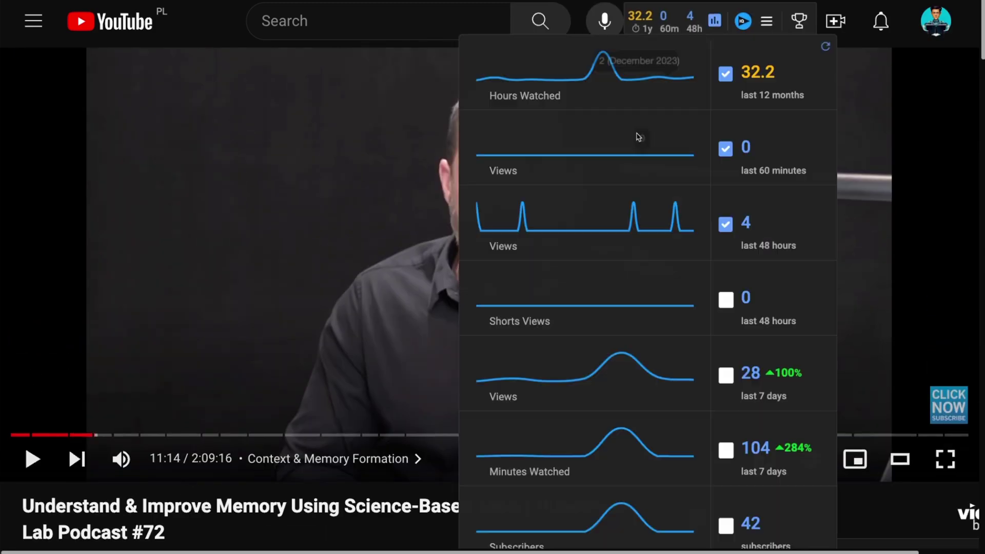
Start a new HubermanGPT chat with Ctrl+Shift+O.
scroll(266, 182, "up", 3)
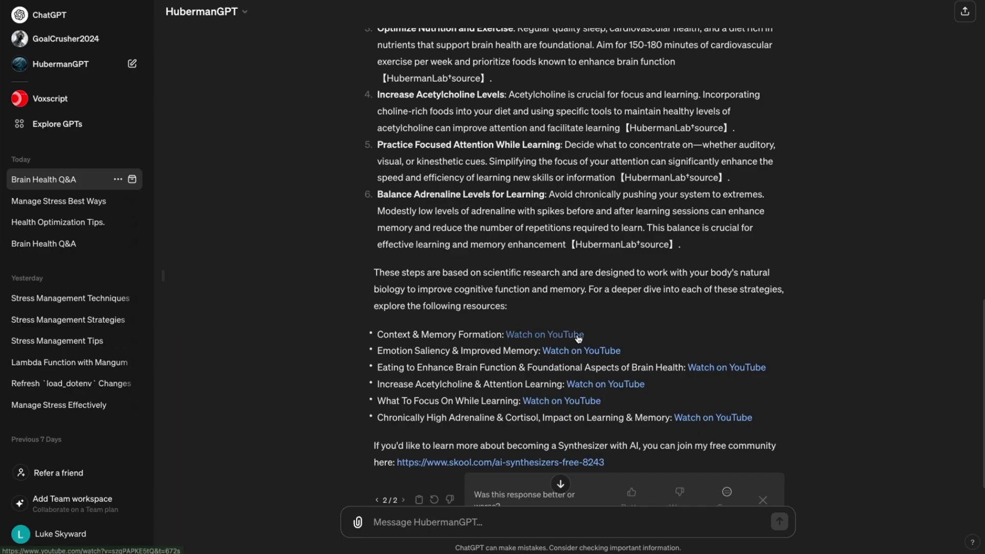
scroll(590, 370, "up", 1)
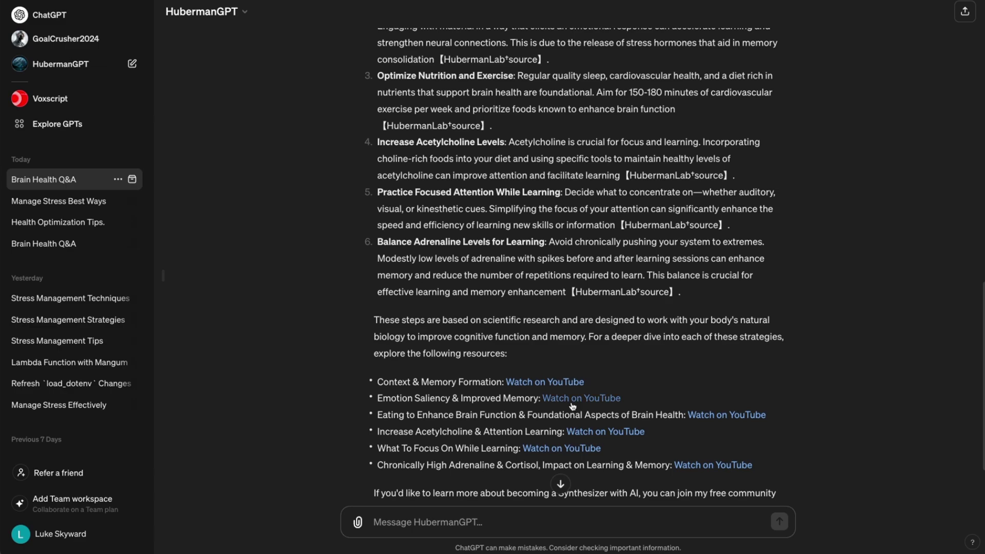
key("ctrl+shift+o")
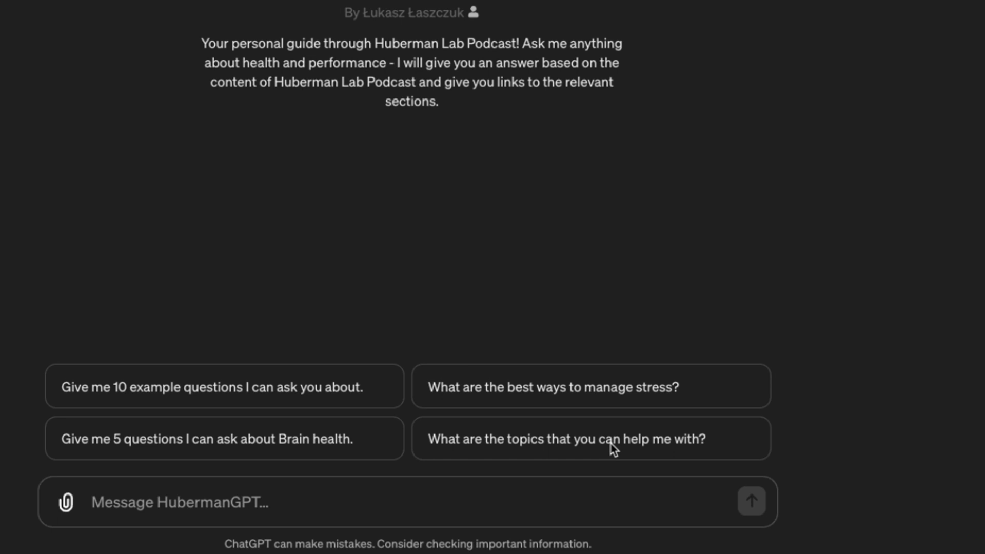
Ask which topics HubermanGPT covers and select Longevity and Aging from its ten-topic list.
left_click(613, 442)
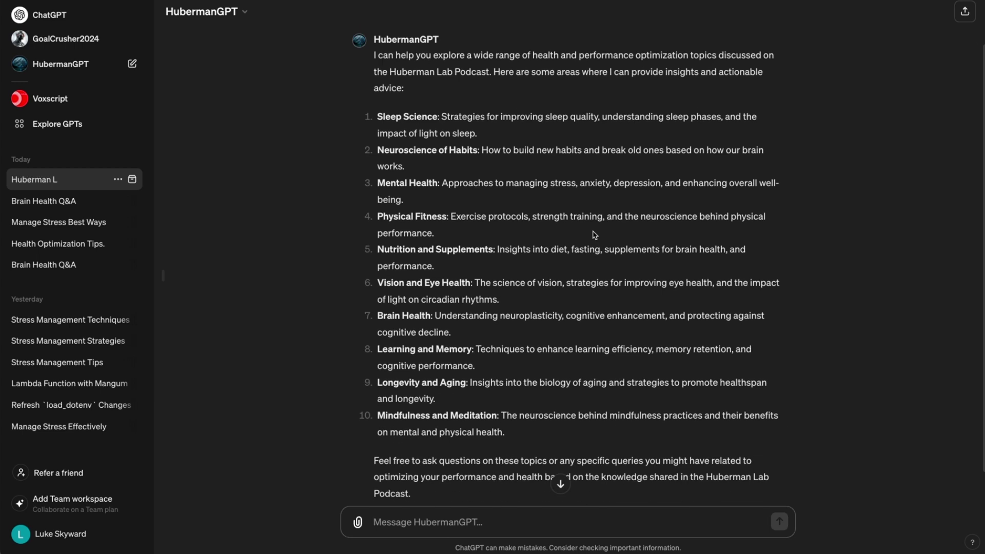
scroll(594, 235, "up", 1)
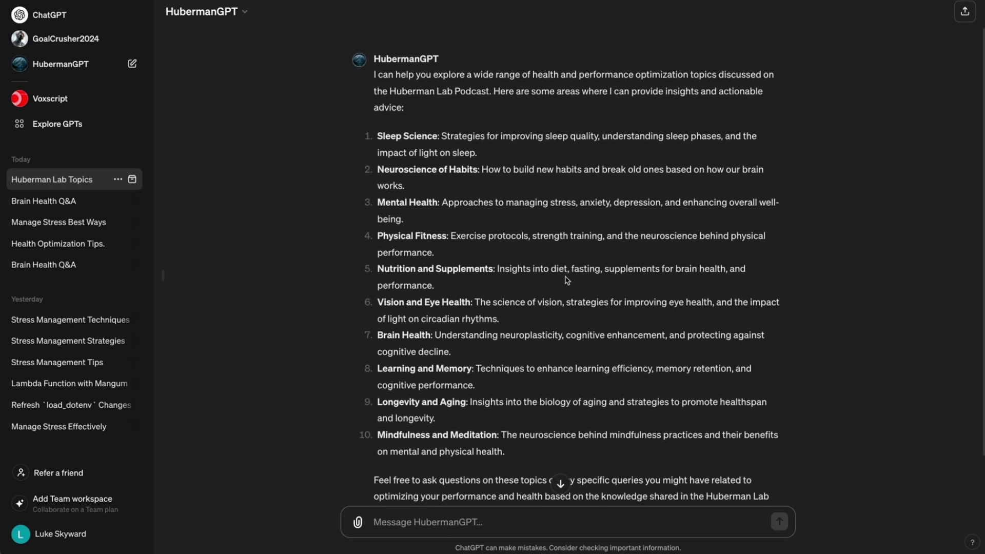
scroll(527, 330, "down", 2)
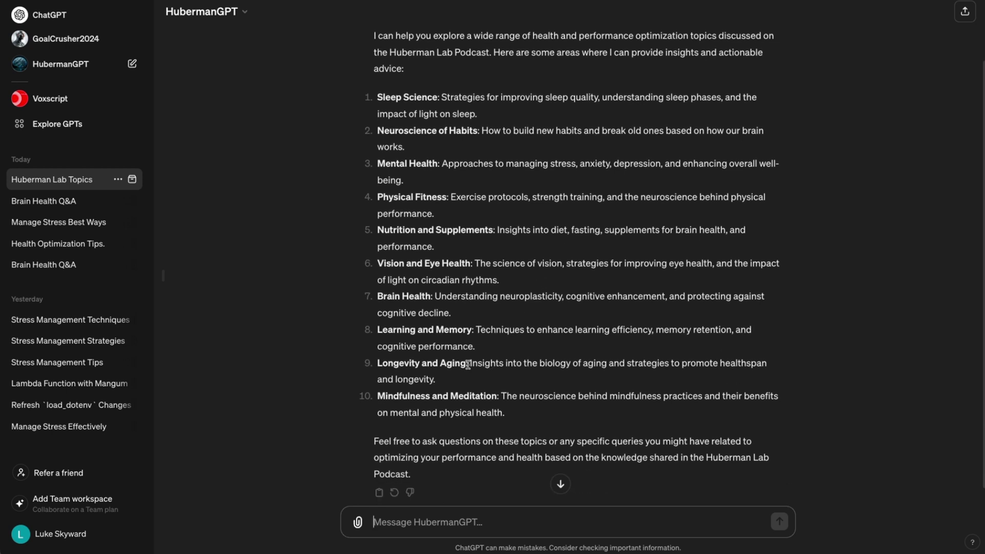
left_click_drag(465, 365, 378, 365)
left_click(532, 296)
scroll(581, 351, "down", 1)
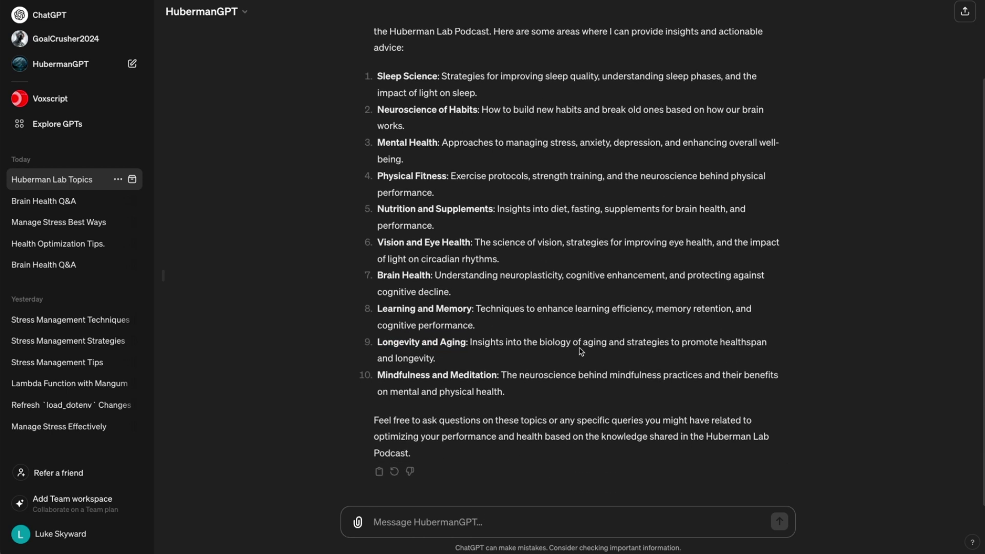
Ask 'What questions can I ask about Longevity and Aging?' and select the first suggested question.
type("What questions can I ask abou")
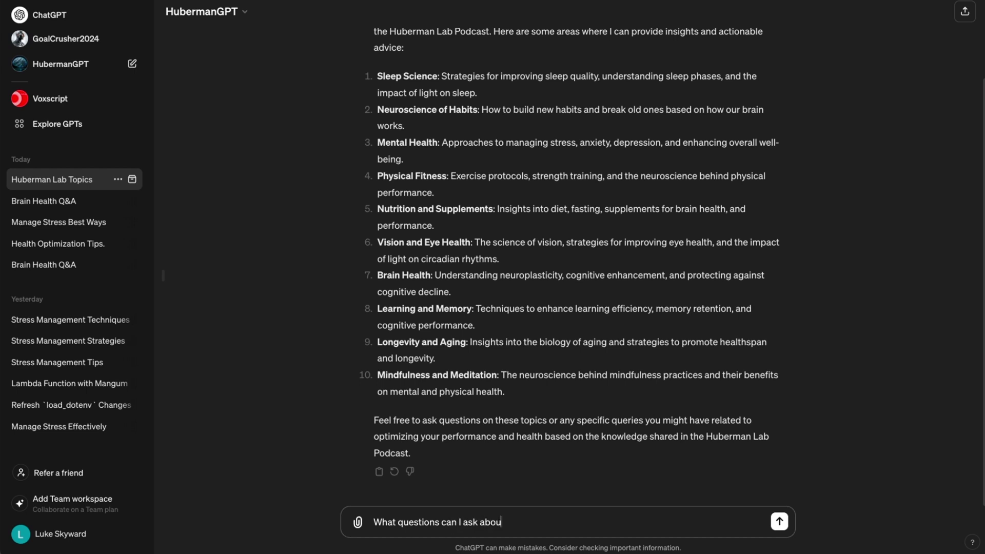
type("t")
key("ctrl+v")
type("?")
key("Return")
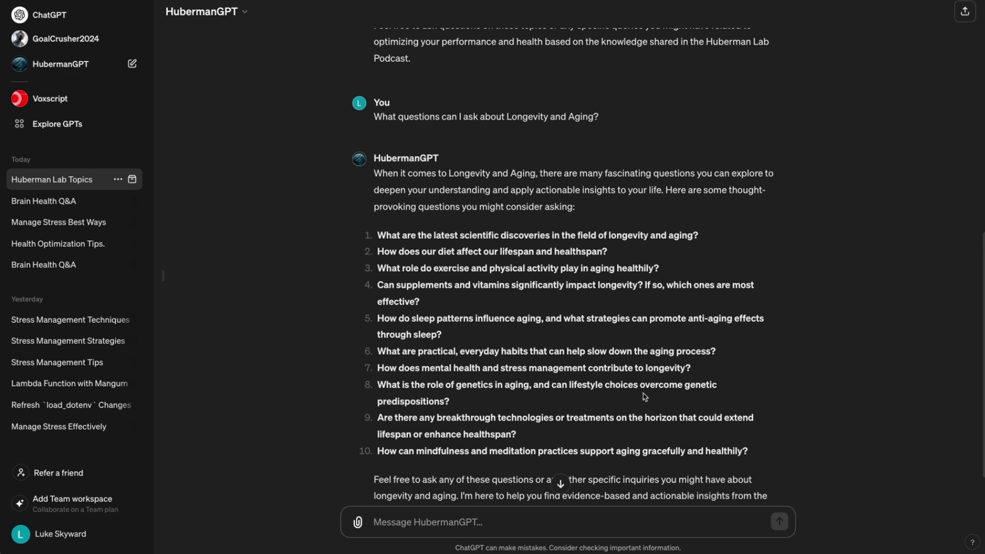
left_click_drag(377, 236, 714, 245)
Ask HubermanGPT the suggested longevity discoveries question and allow its external service call.
key("ctrl+c")
key("ctrl+v")
key("Return")
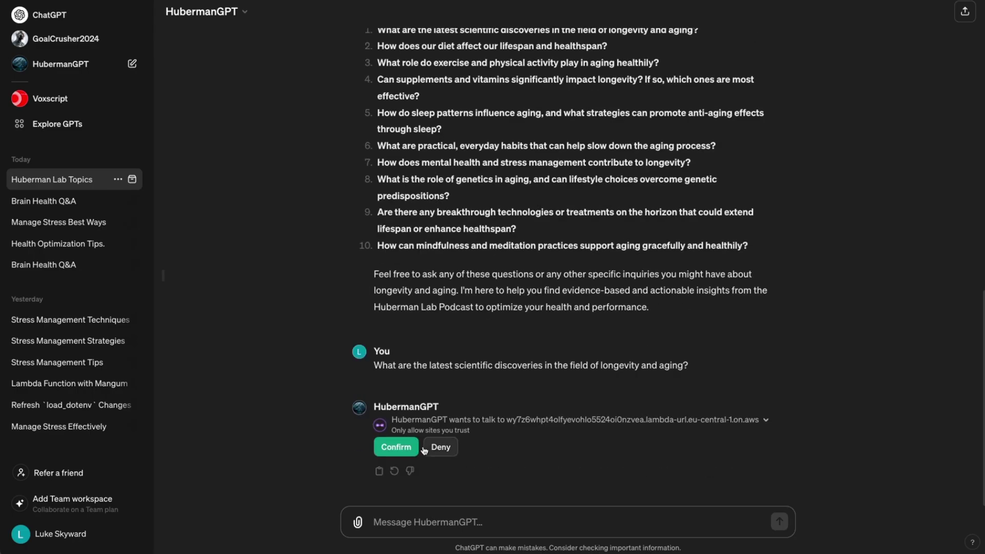
left_click(391, 444)
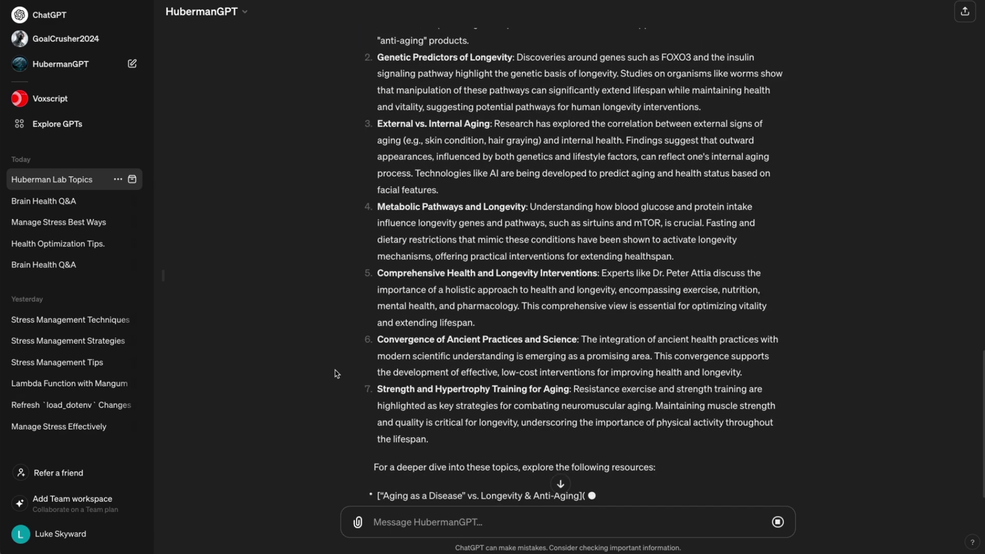
Open the Aging as a Disease podcast section linked in the reply.
scroll(336, 373, "up", 3)
scroll(336, 373, "down", 5)
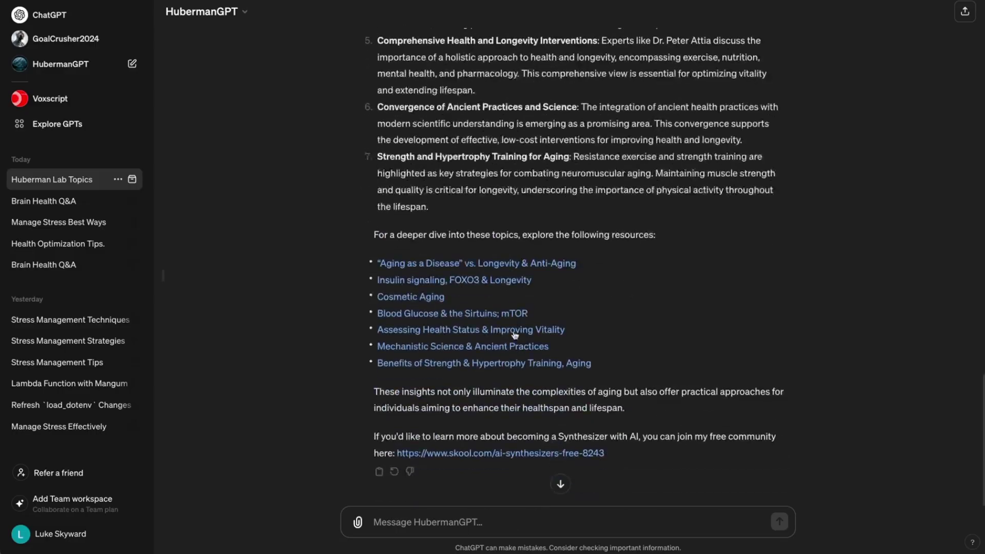
left_click(521, 260)
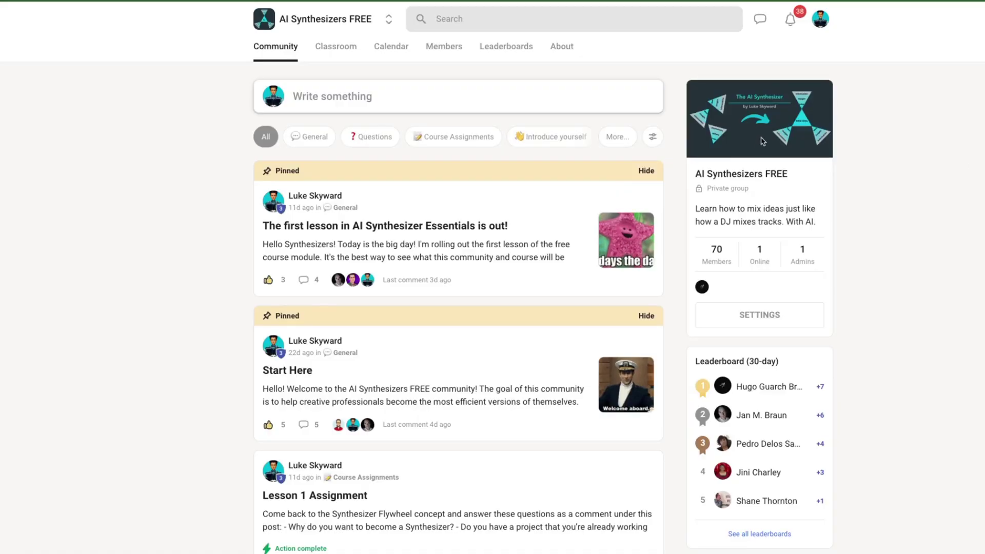
Open the 'Welcome to the AI Synthesizer Protocol!' lesson in Classroom, play its video, then pause it.
scroll(534, 248, "down", 4)
scroll(418, 253, "up", 5)
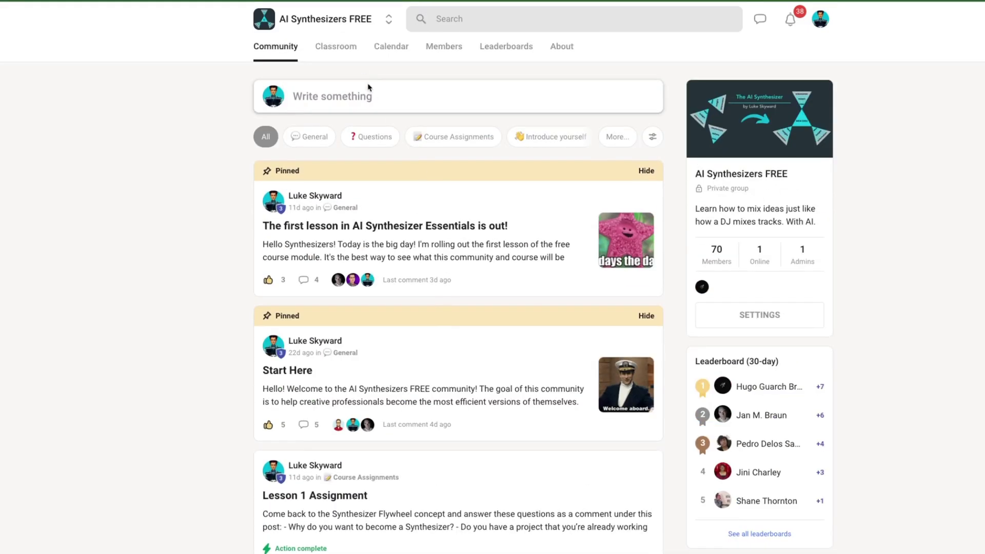
left_click(336, 46)
left_click(337, 201)
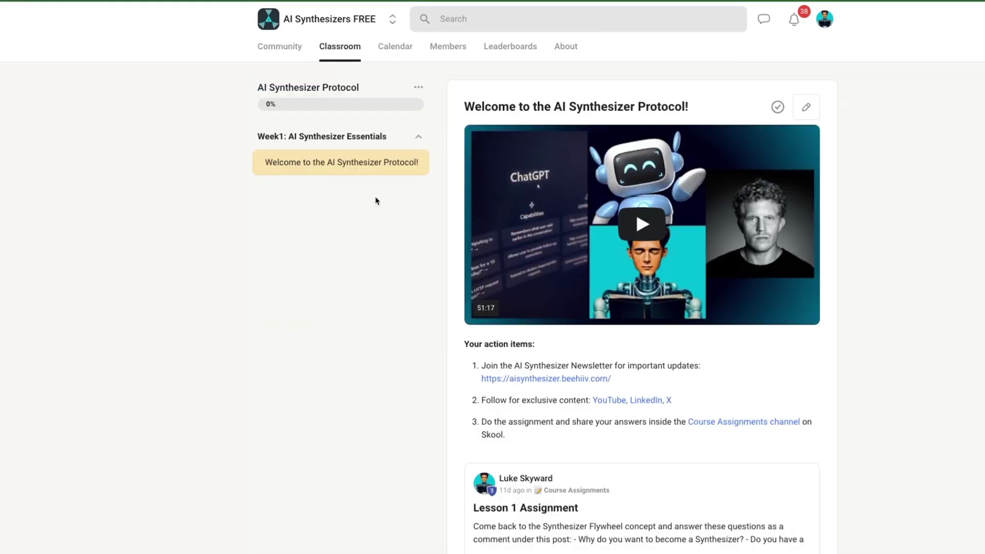
left_click(644, 224)
left_click(662, 236)
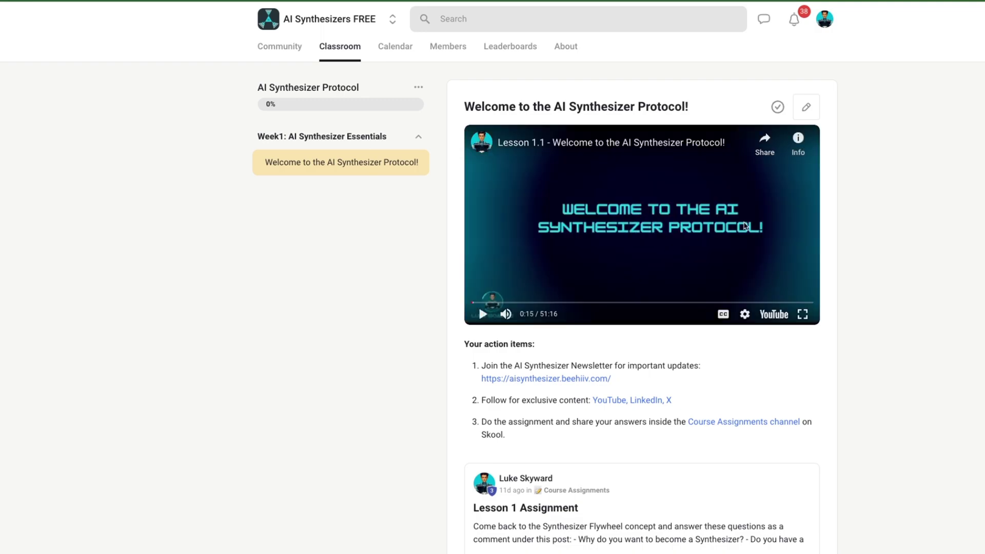